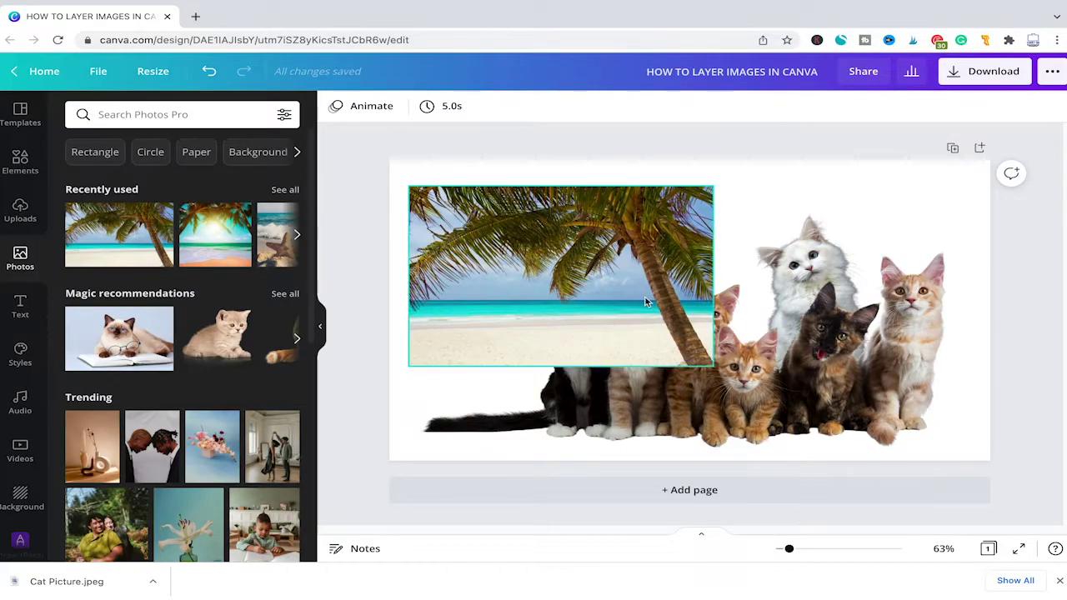
- Nudge the beach photo slightly up and right, keeping it over the cats
click(669, 243)
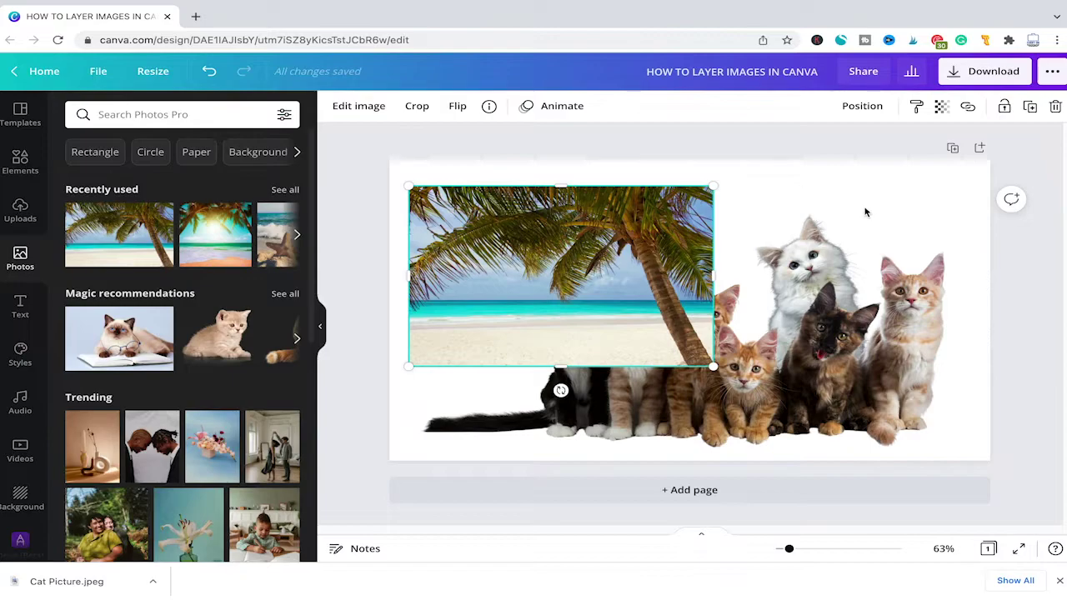
click(872, 108)
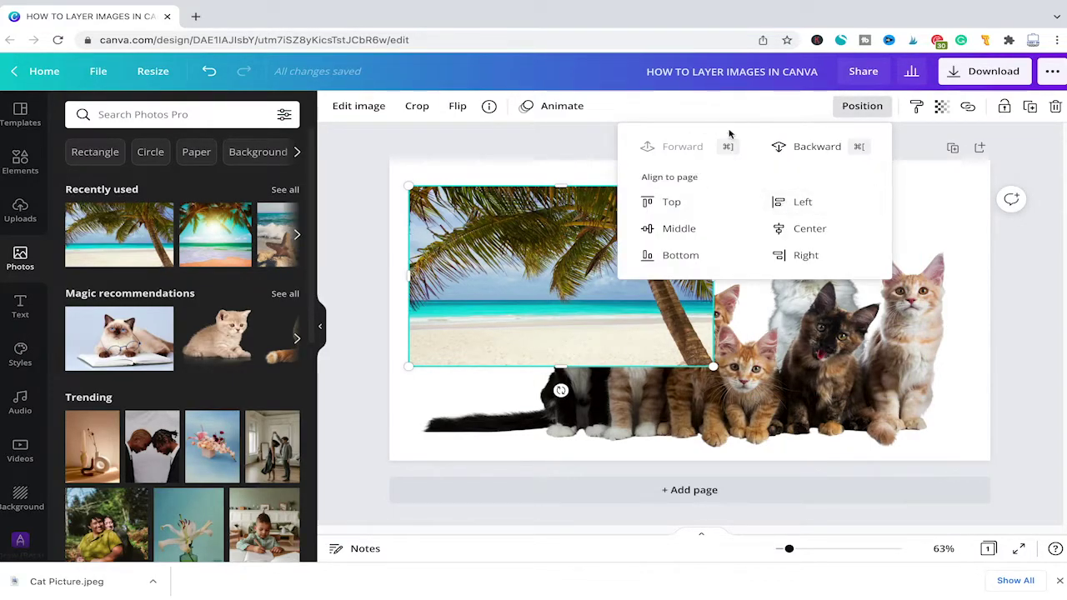
click(924, 197)
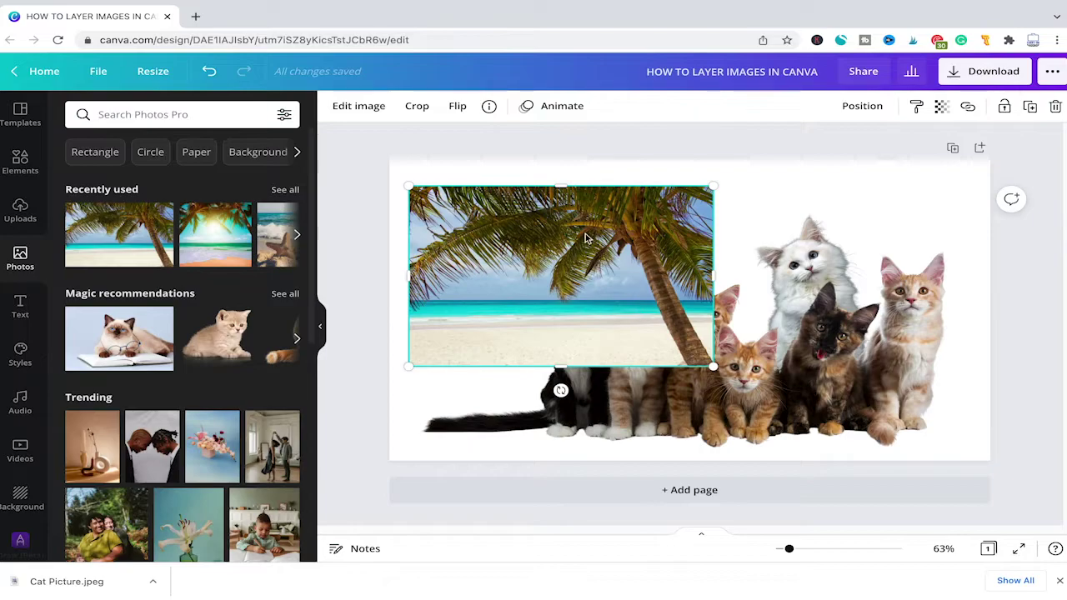
drag(564, 225, 574, 220)
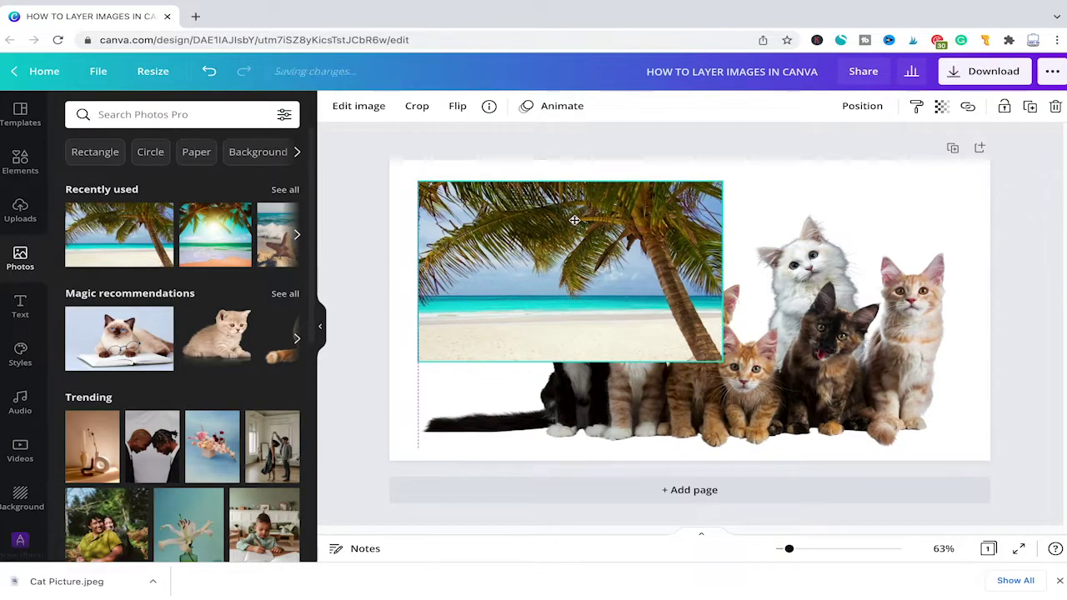
- Use the right-click menu to set the beach photo as the page background
right_click(564, 225)
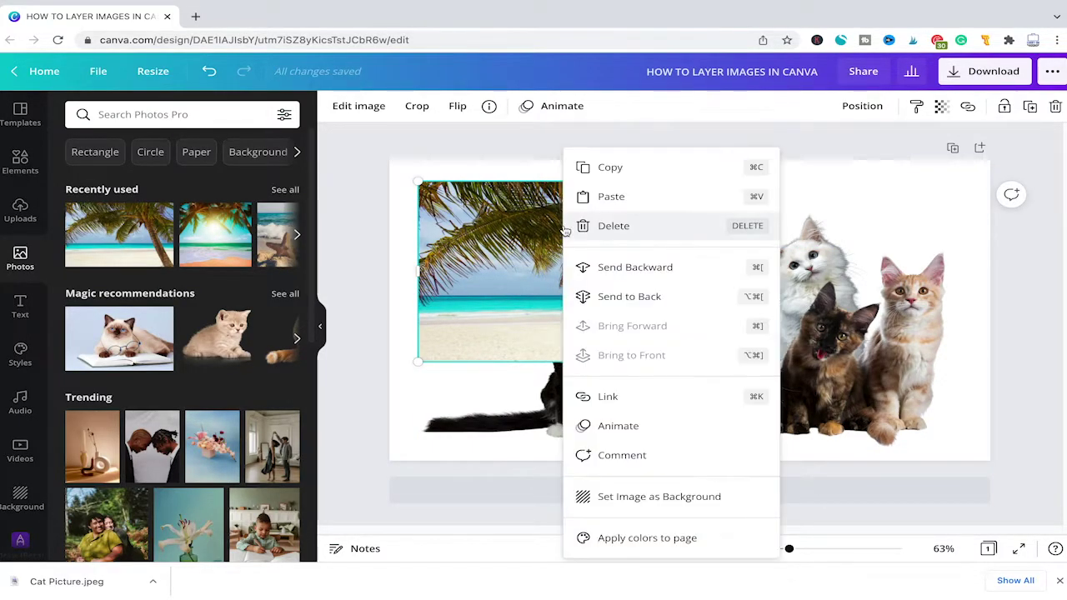
click(633, 498)
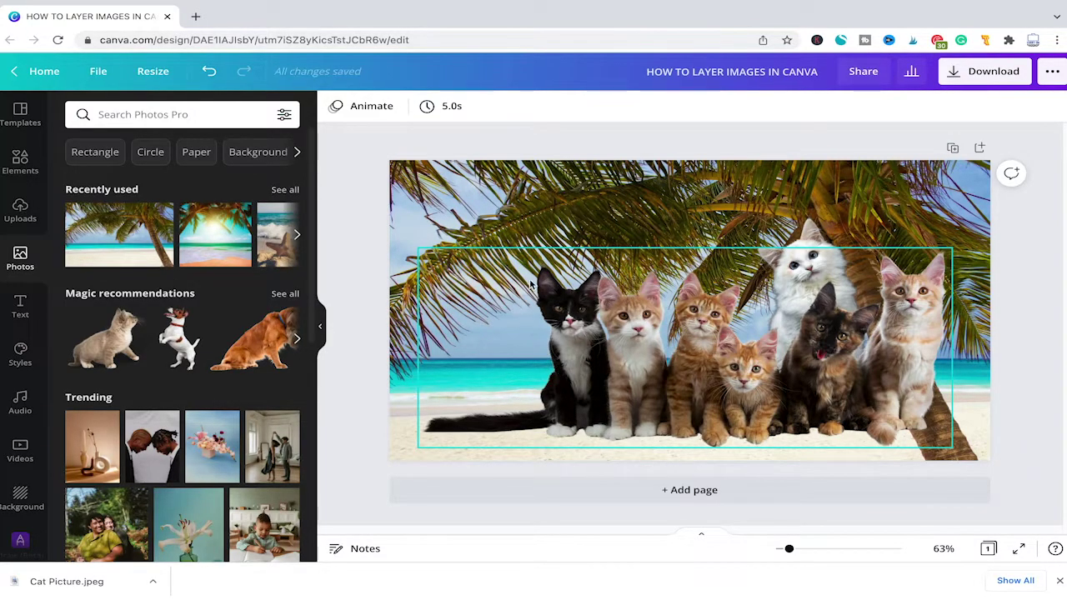
- Move the white cat among the other cats and bring it to front
drag(674, 373, 551, 421)
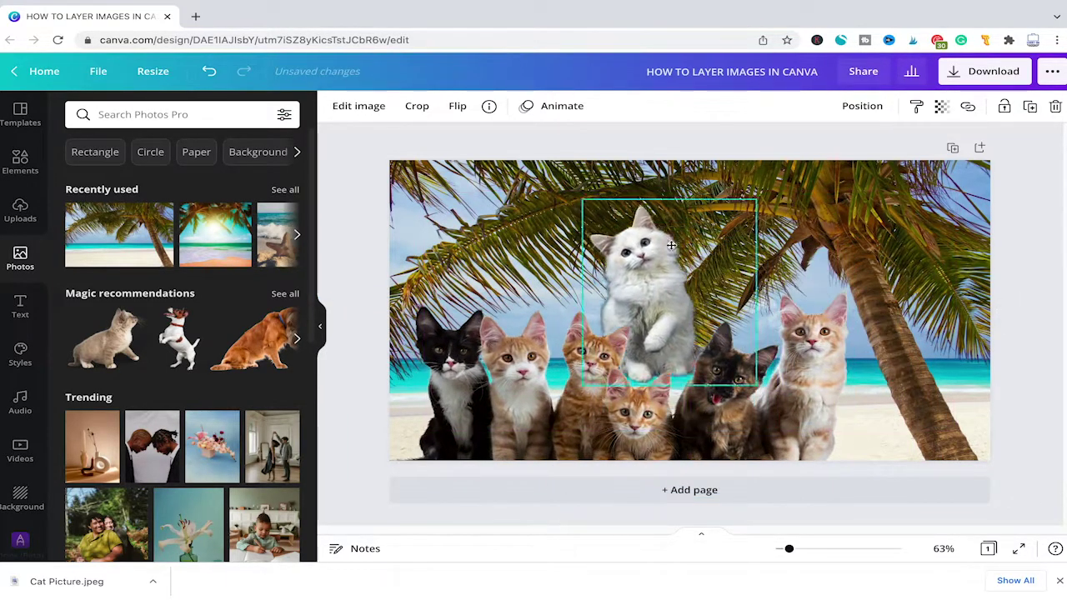
mouse_move(637, 242)
mouse_down()
mouse_move(592, 305)
mouse_move(659, 278)
mouse_move(559, 246)
mouse_move(512, 271)
mouse_move(651, 284)
mouse_up()
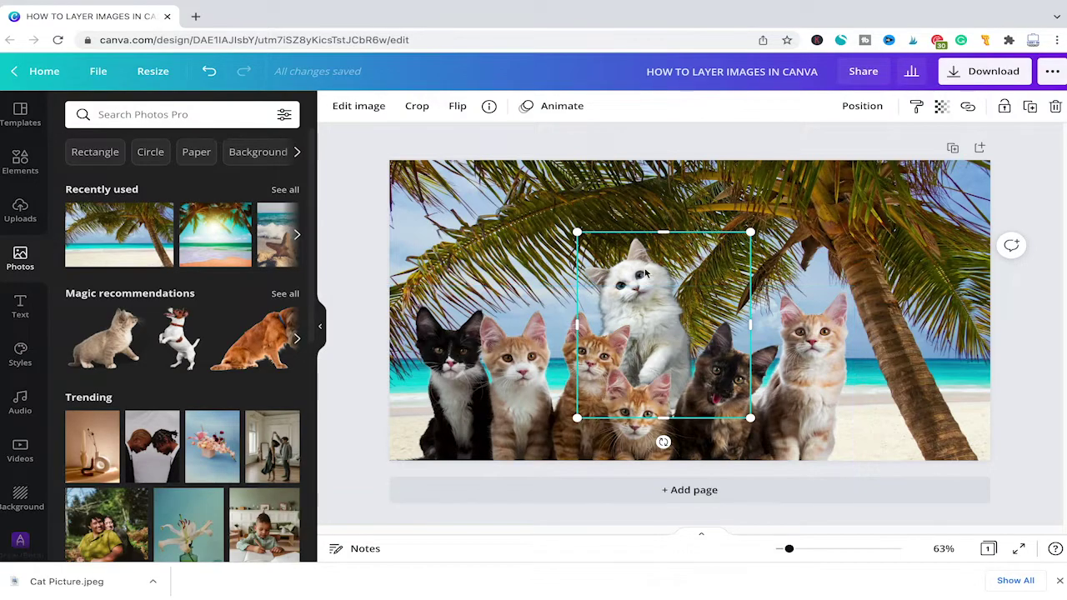
drag(644, 327, 648, 302)
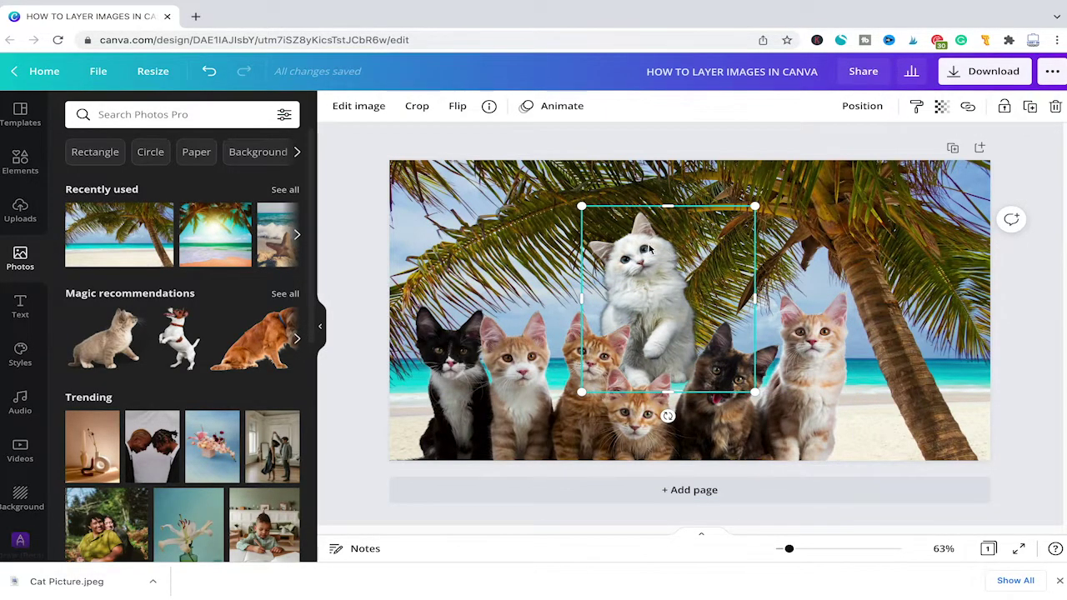
right_click(652, 248)
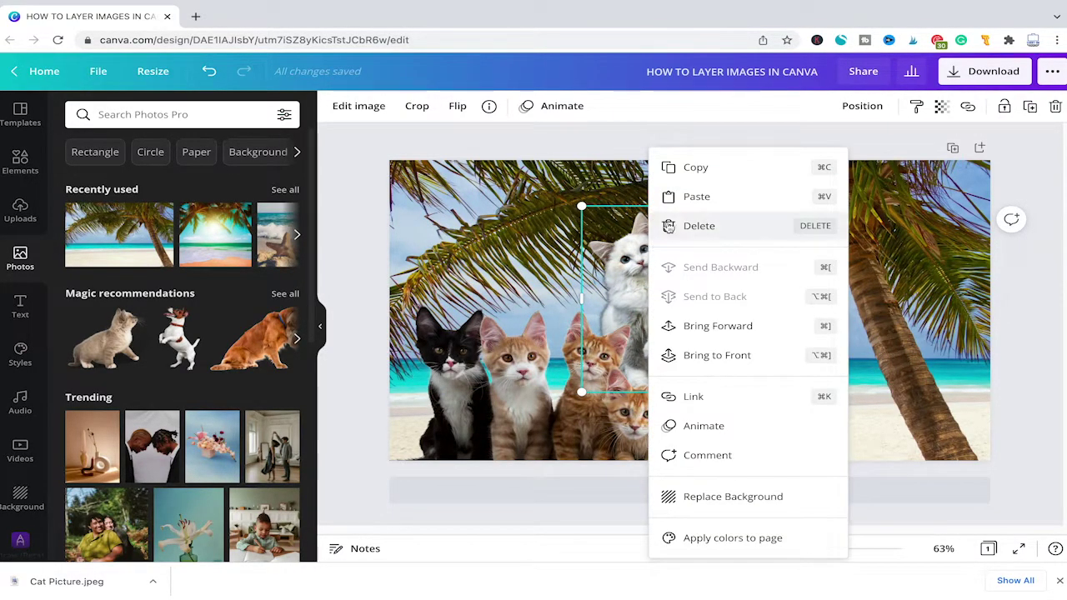
click(767, 362)
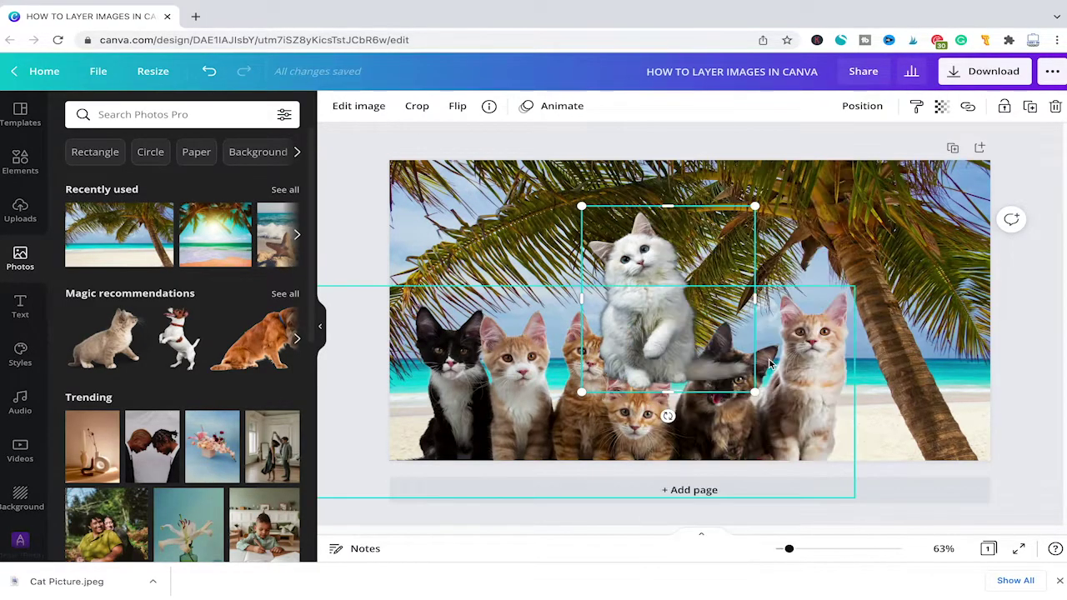
- Enlarge the white cat and move it to the page's right edge
drag(649, 267, 583, 372)
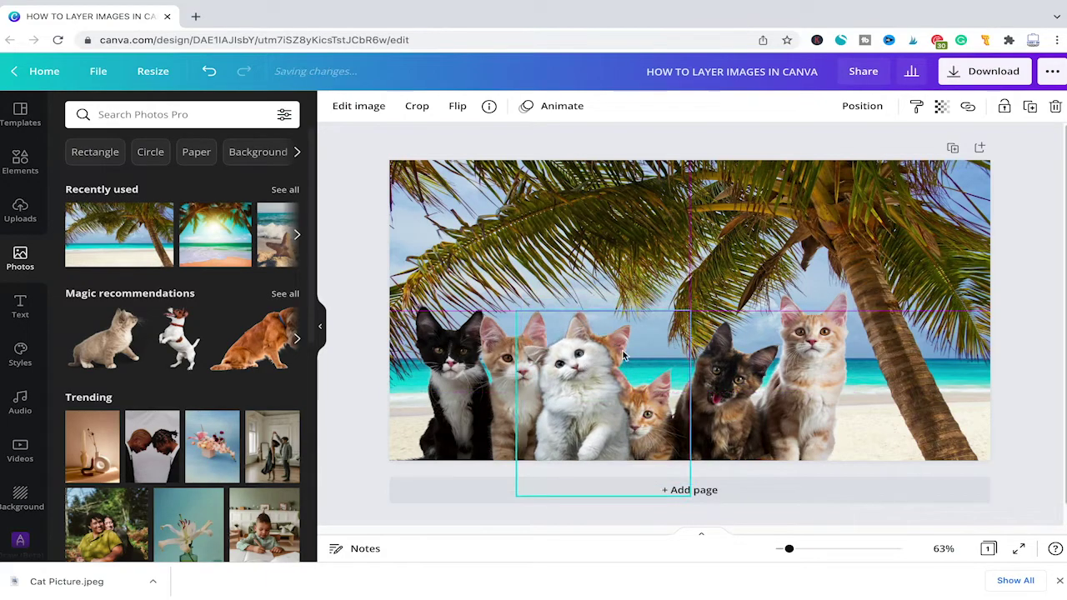
drag(689, 312, 843, 225)
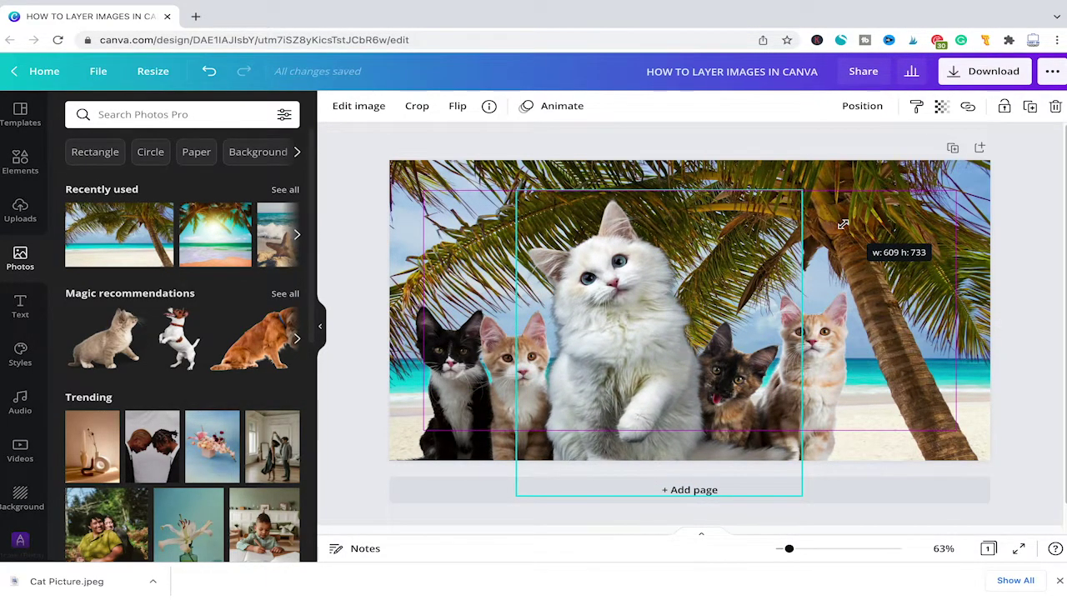
drag(843, 224, 845, 213)
mouse_move(592, 347)
mouse_down()
mouse_move(727, 323)
mouse_move(855, 339)
mouse_move(807, 348)
mouse_move(831, 336)
mouse_up()
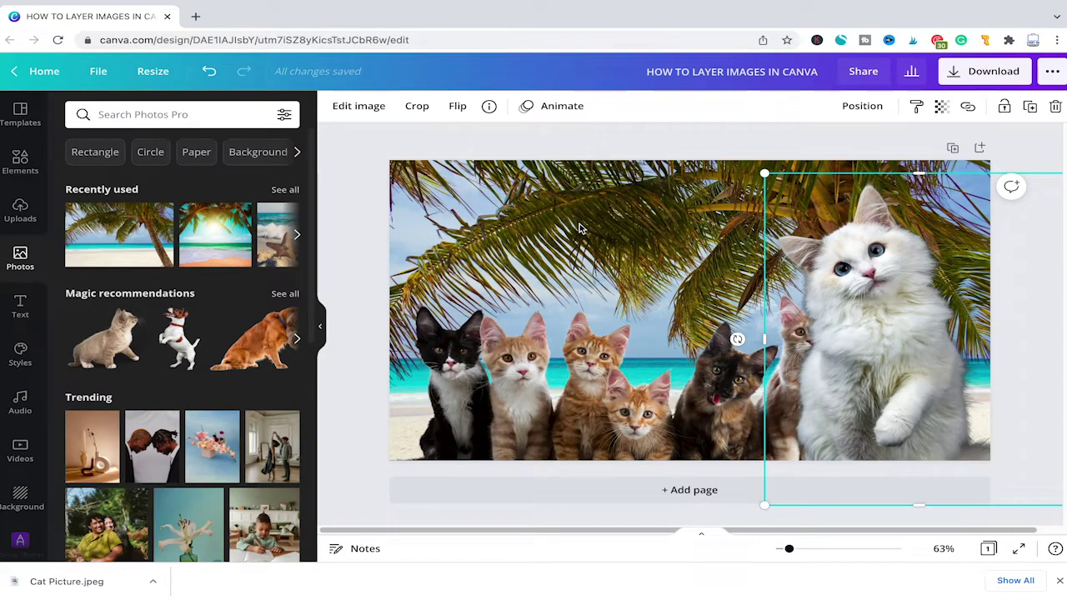
click(610, 263)
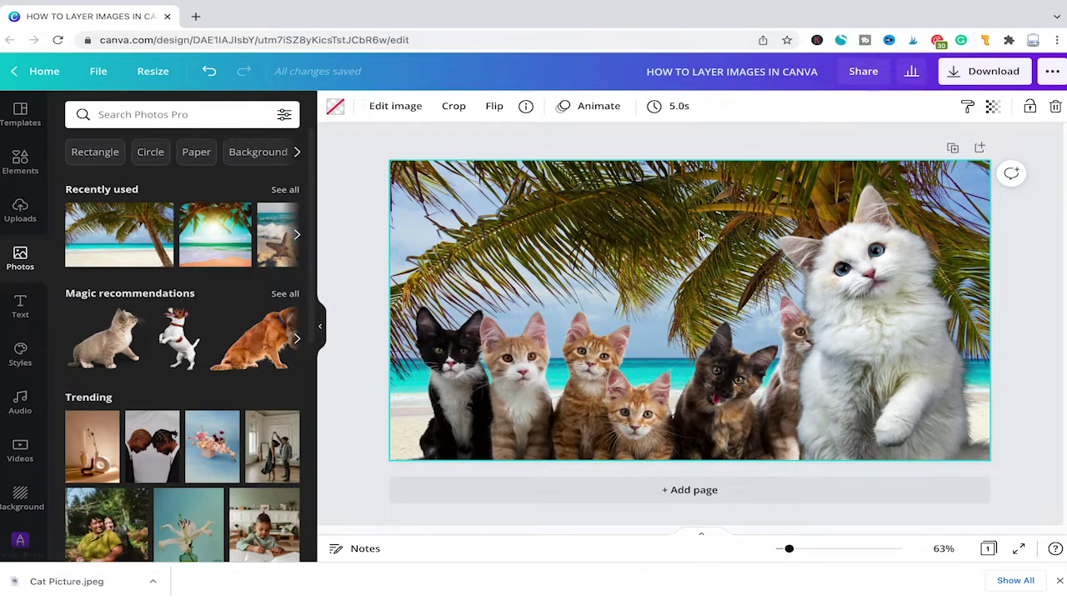
- Multi-select the enlarged white cat together with the rest of the cats
click(792, 300)
shift+click(750, 333)
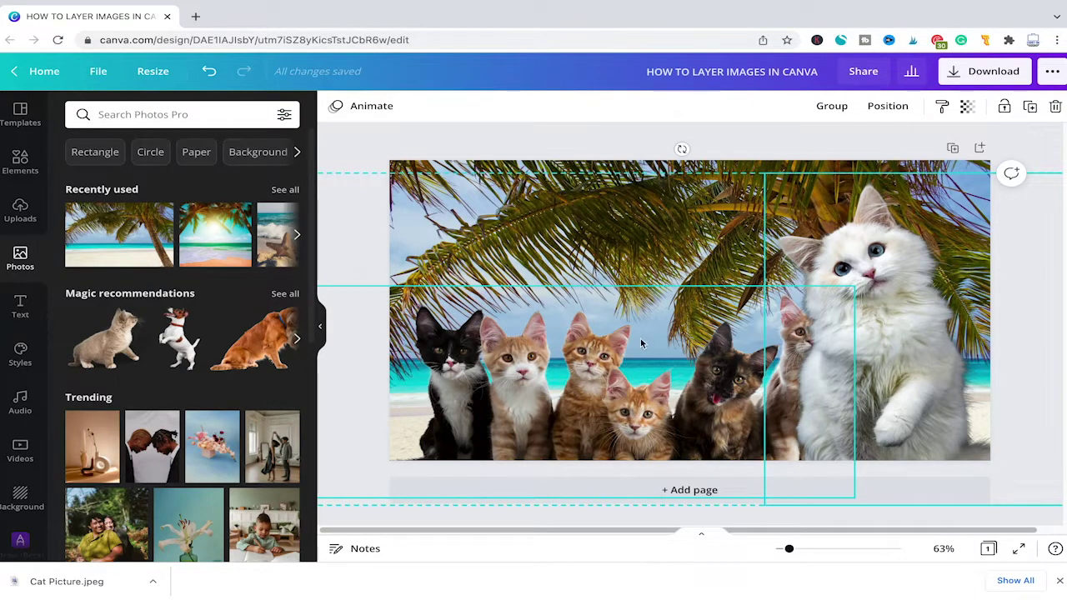
click(724, 257)
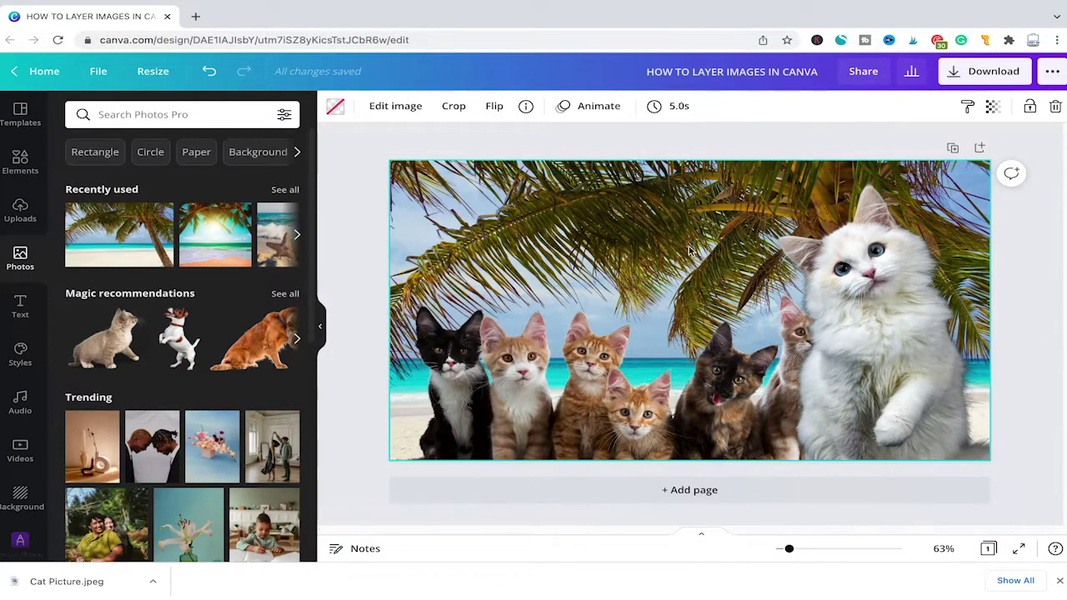
click(863, 256)
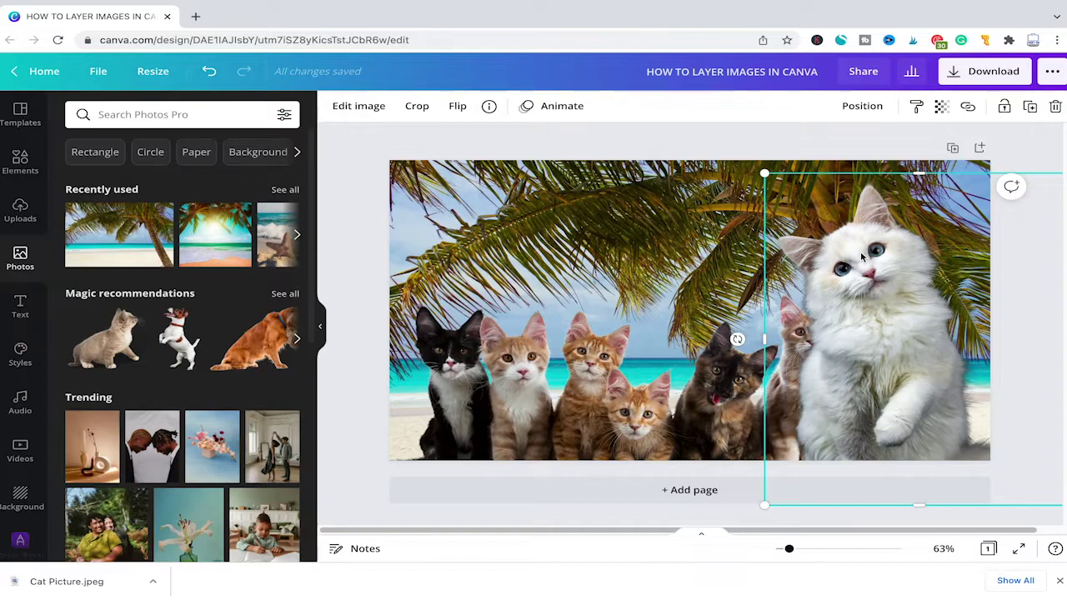
shift+click(520, 376)
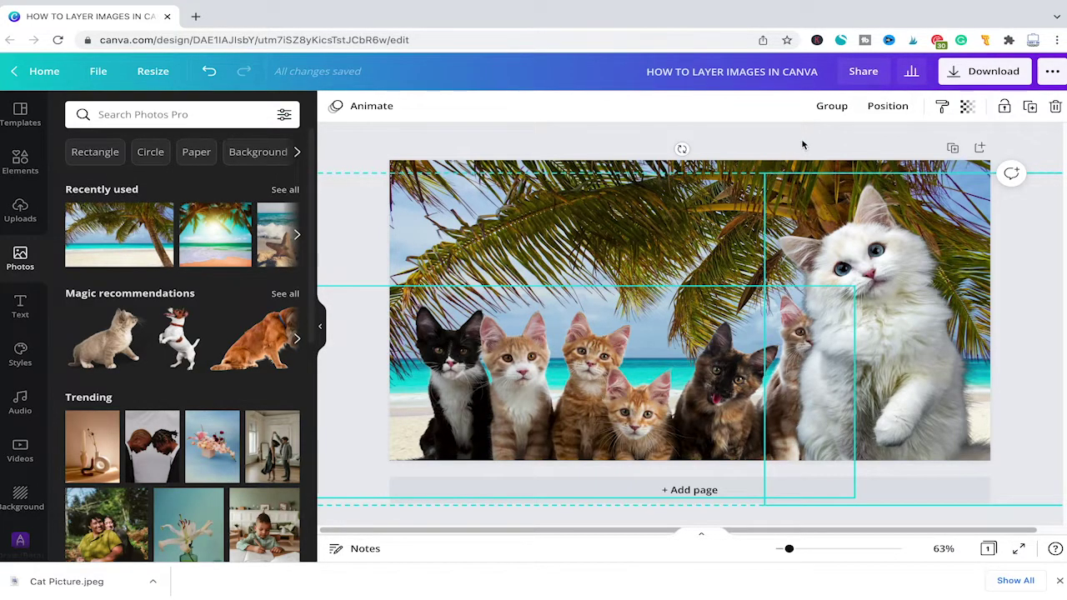
- Group all the cats, then scale the group down to a small cluster high on the beach
click(833, 106)
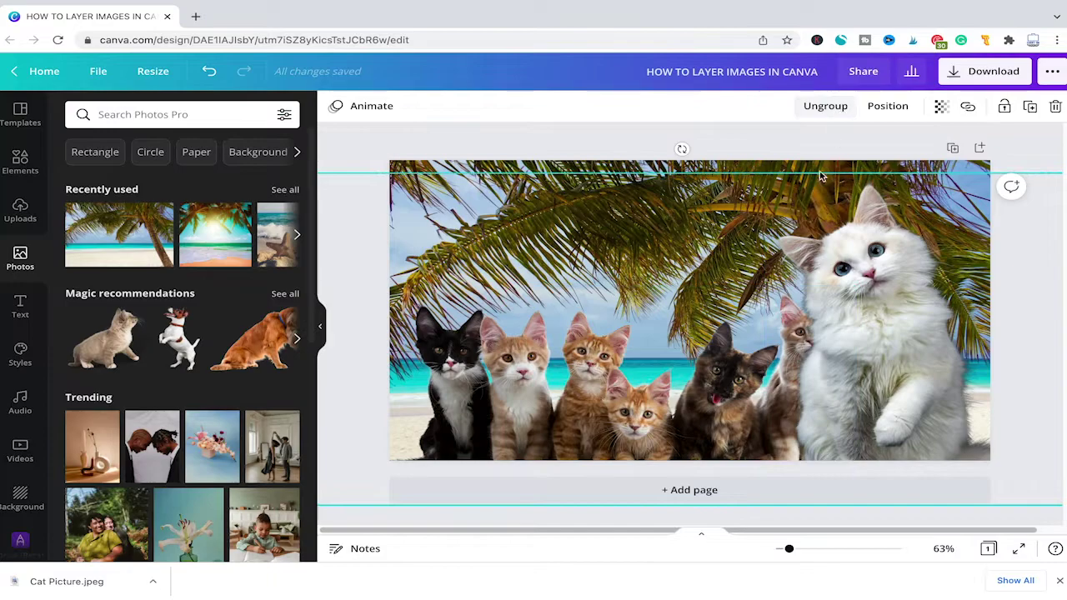
click(500, 139)
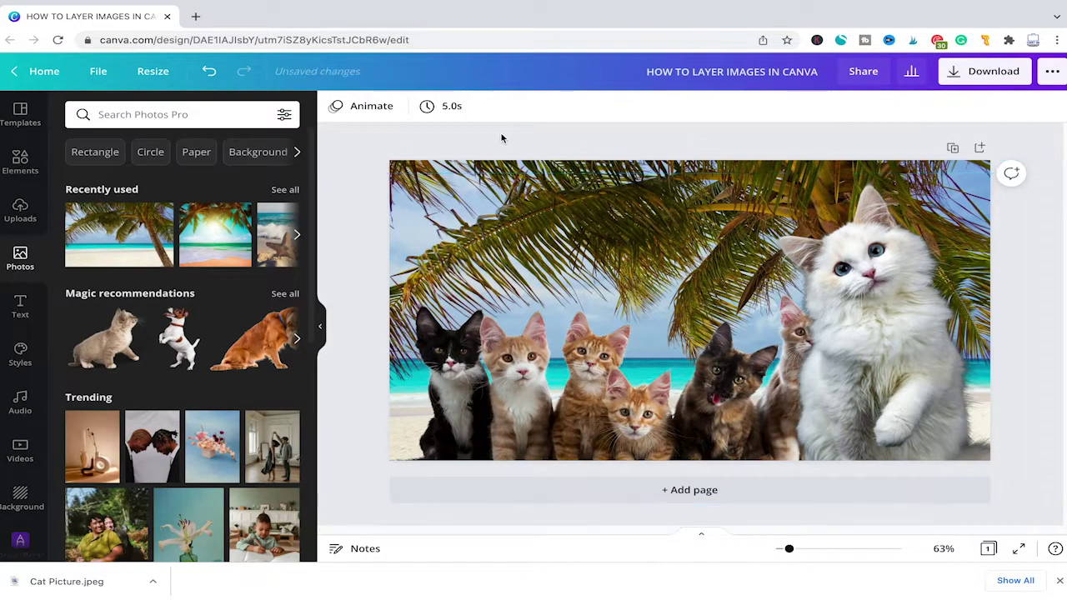
mouse_move(689, 310)
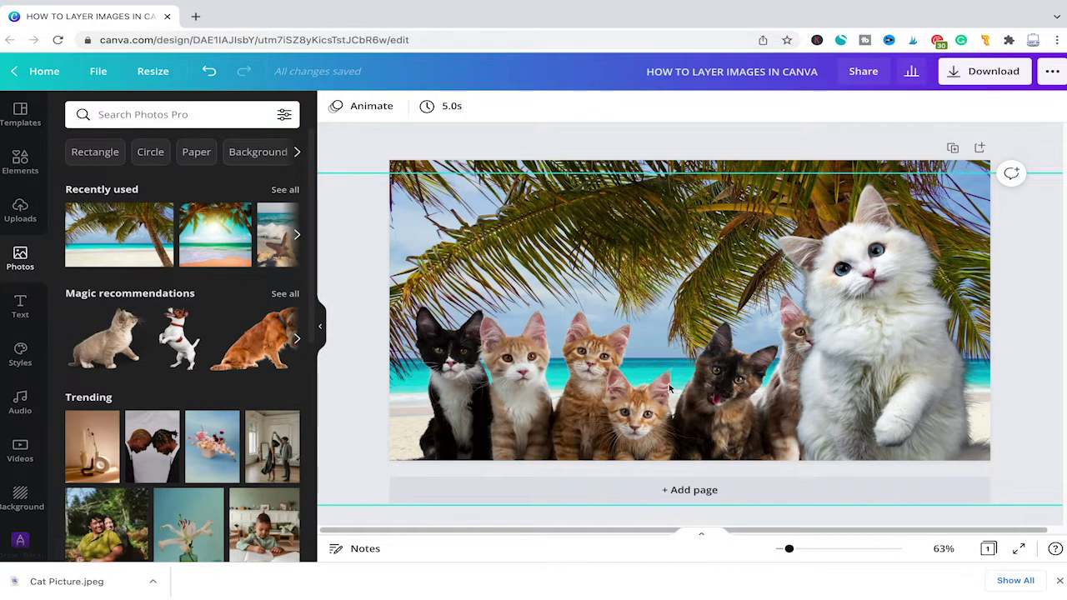
click(784, 354)
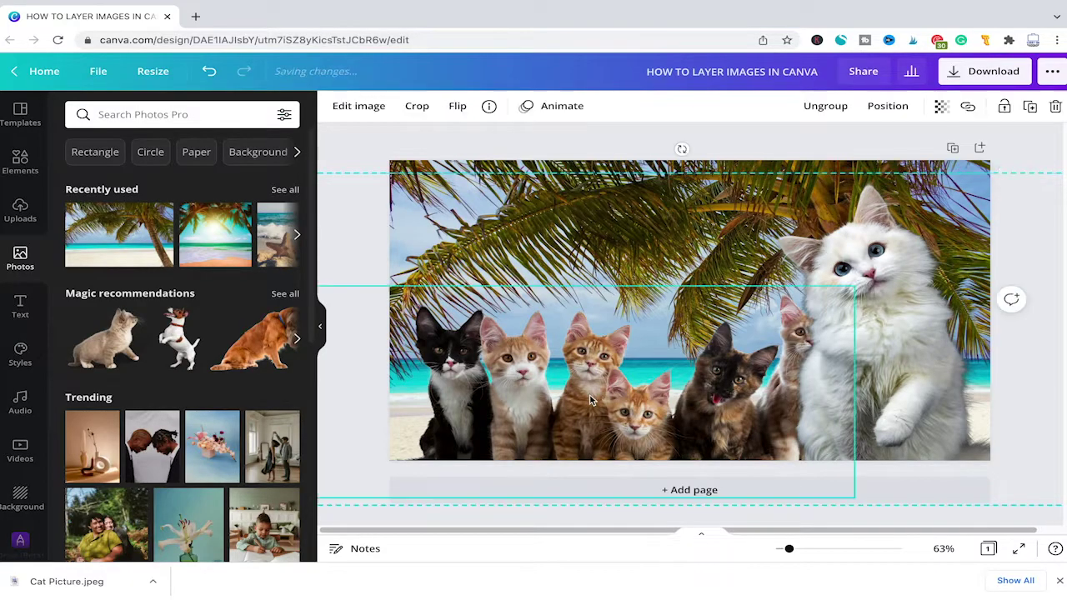
mouse_move(596, 400)
mouse_down()
mouse_move(585, 414)
mouse_move(574, 372)
mouse_up()
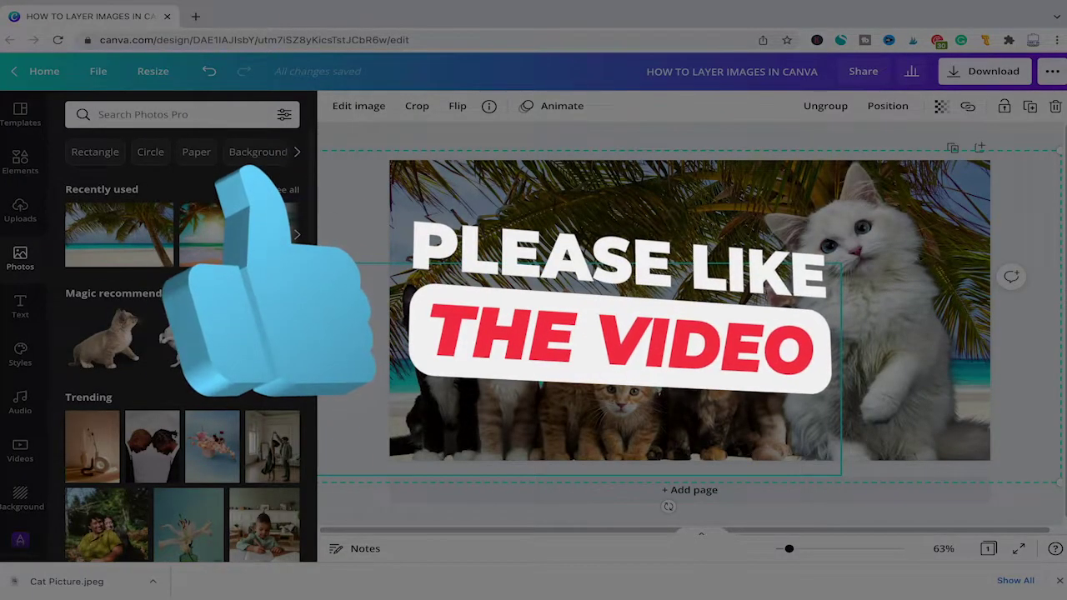
drag(1059, 150, 702, 379)
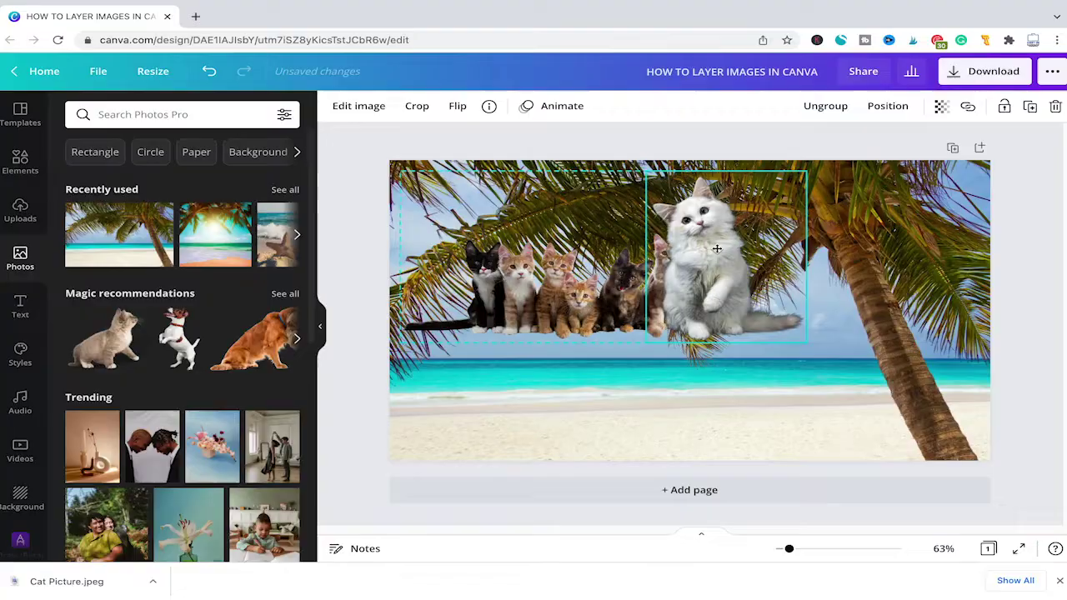
drag(712, 243, 704, 245)
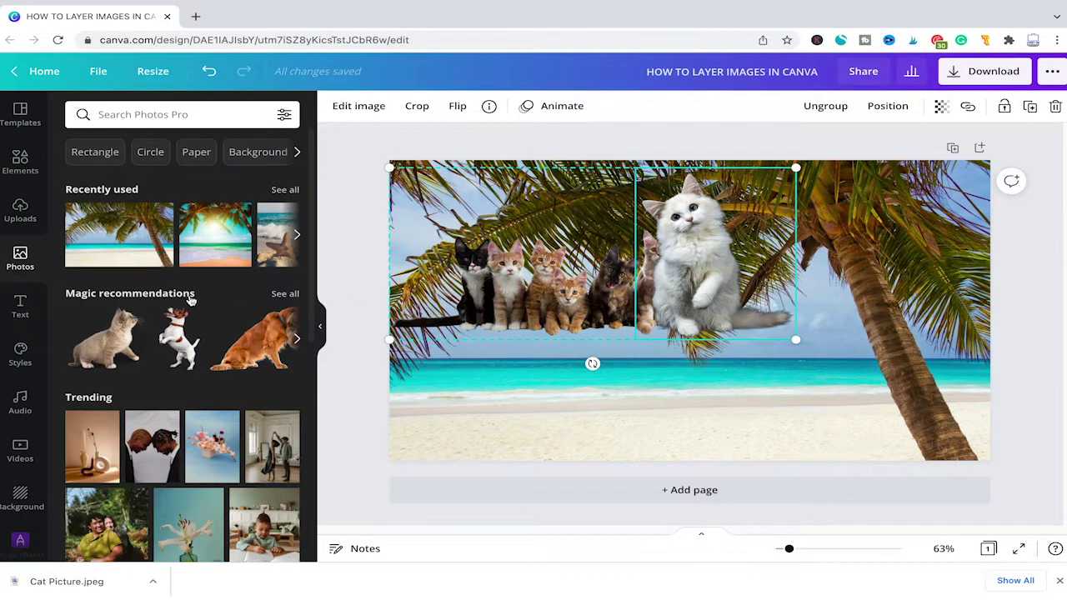
- Search photos for 'dogs' and place a basset hound and golden retriever
click(175, 114)
text(dogs)
key(Return)
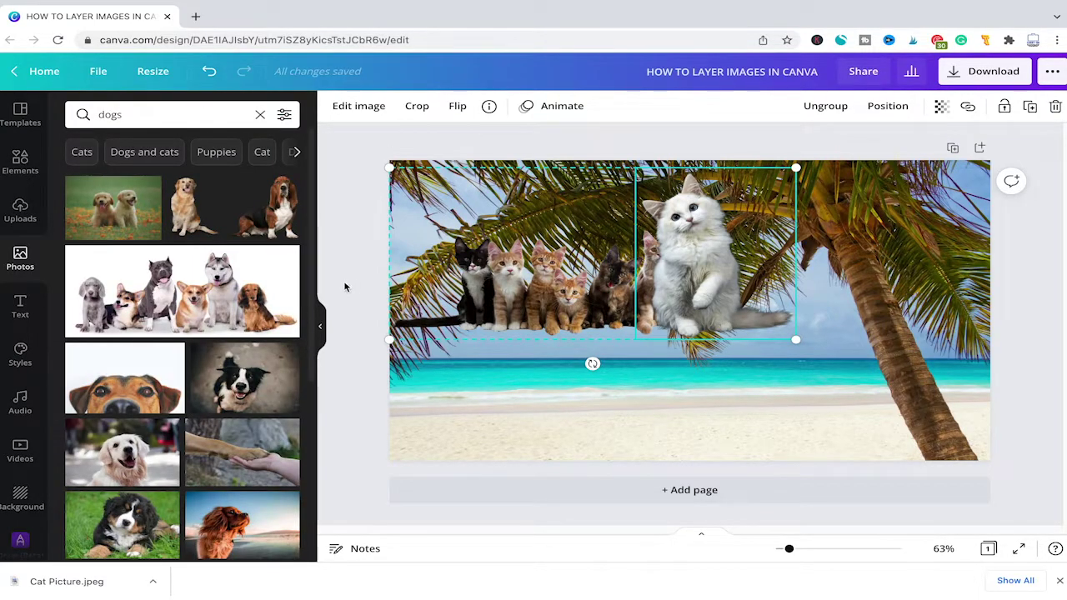
drag(269, 207, 659, 392)
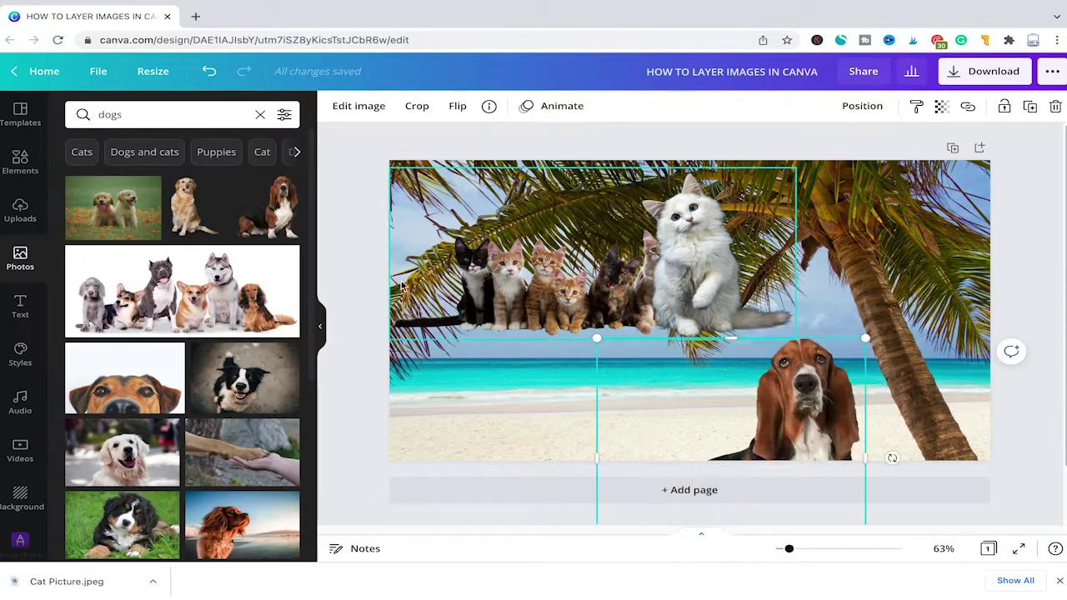
drag(194, 207, 561, 375)
- Add a shrunken Jack Russell and arrange the three dogs below the cats
scroll(241, 289, down, 5)
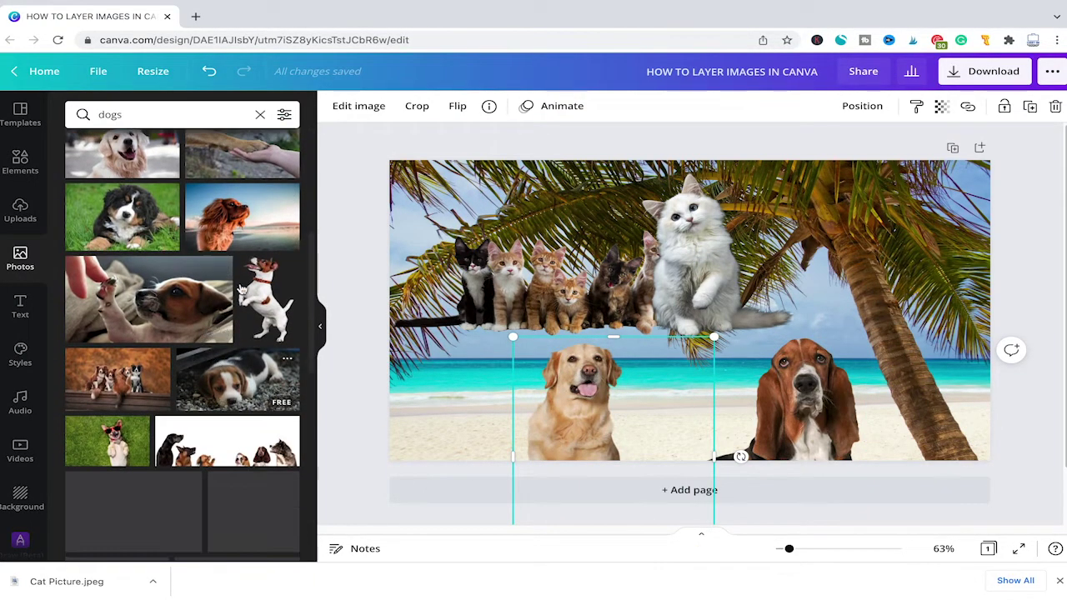
drag(241, 289, 828, 358)
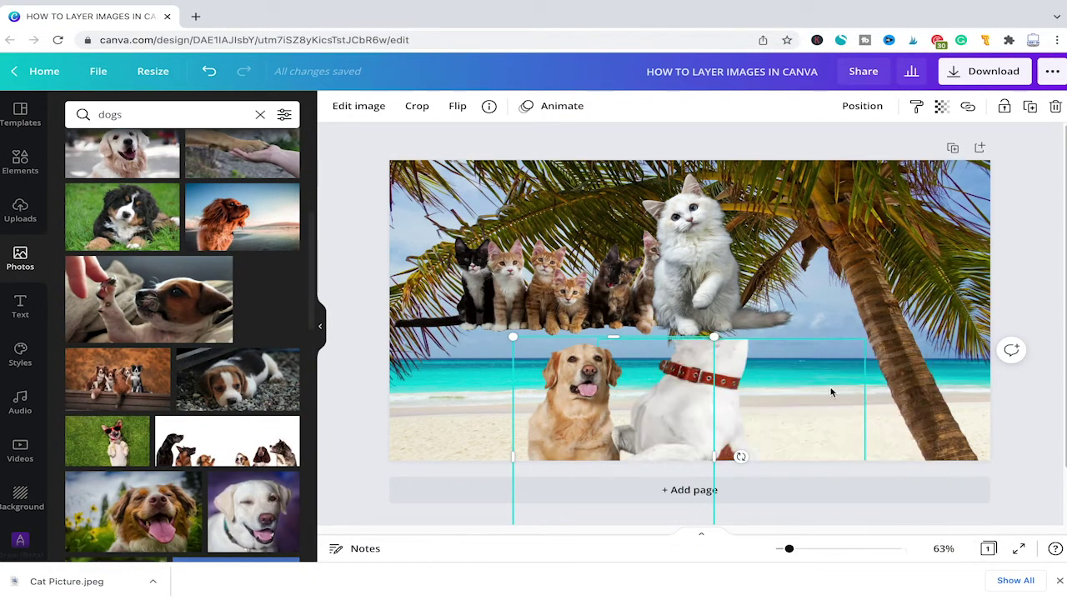
drag(871, 399, 865, 397)
drag(980, 219, 934, 287)
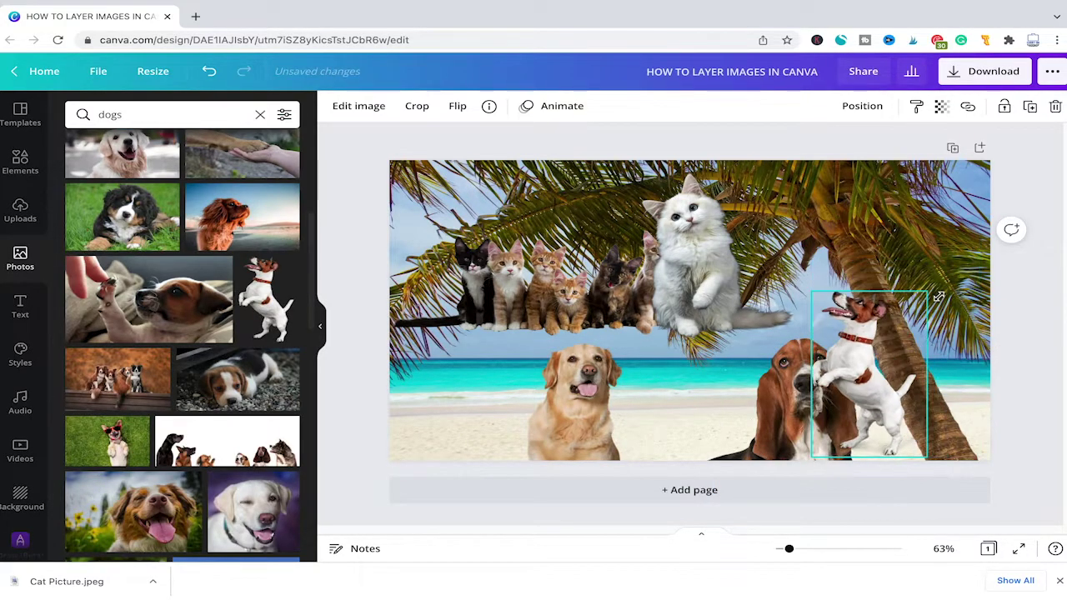
drag(875, 376, 921, 292)
mouse_move(800, 367)
mouse_down()
mouse_move(828, 237)
mouse_move(796, 298)
mouse_up()
drag(716, 400, 692, 418)
drag(901, 317, 848, 431)
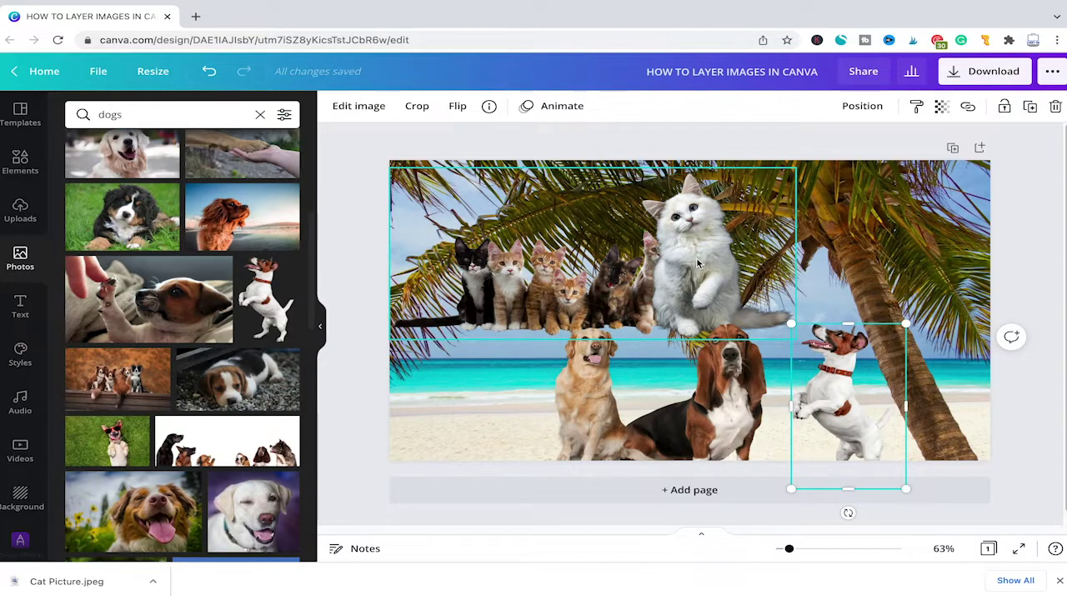
- Group the Jack Russell, basset hound and golden retriever into one dog group
click(927, 267)
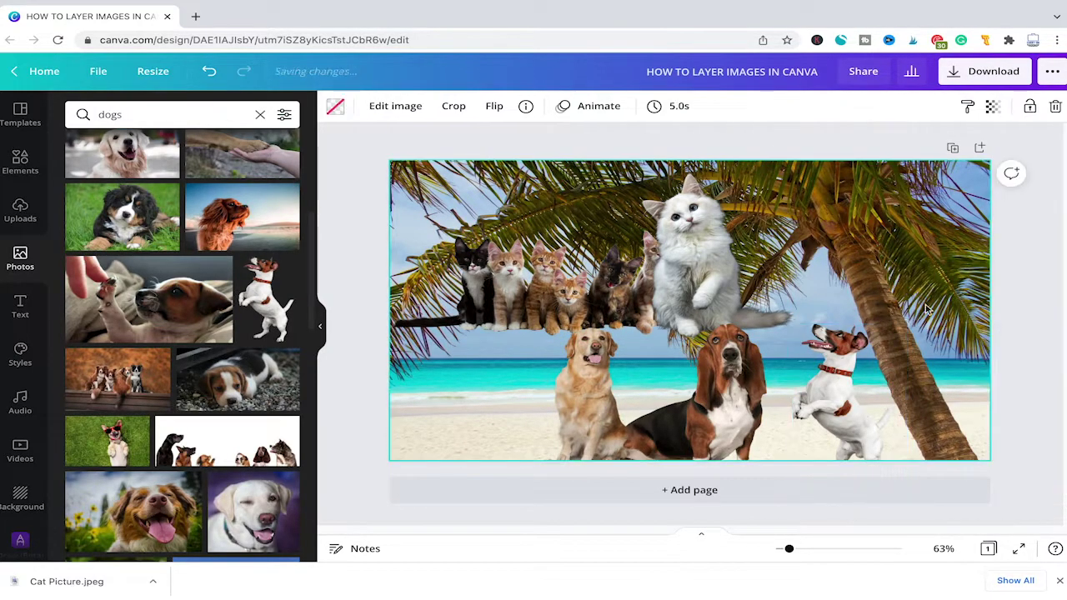
click(849, 367)
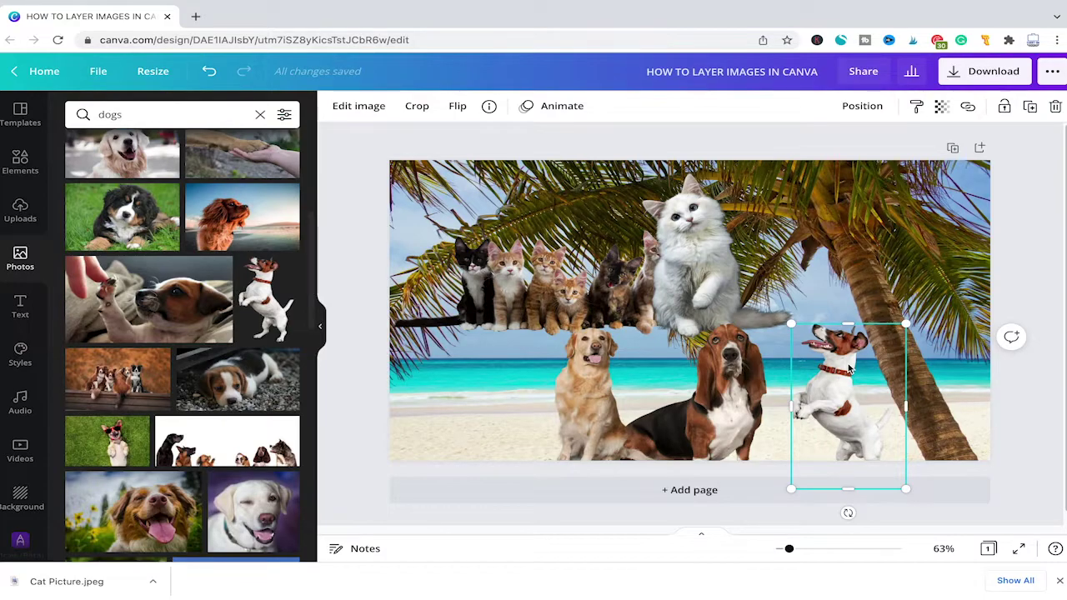
shift+click(746, 384)
shift+click(575, 390)
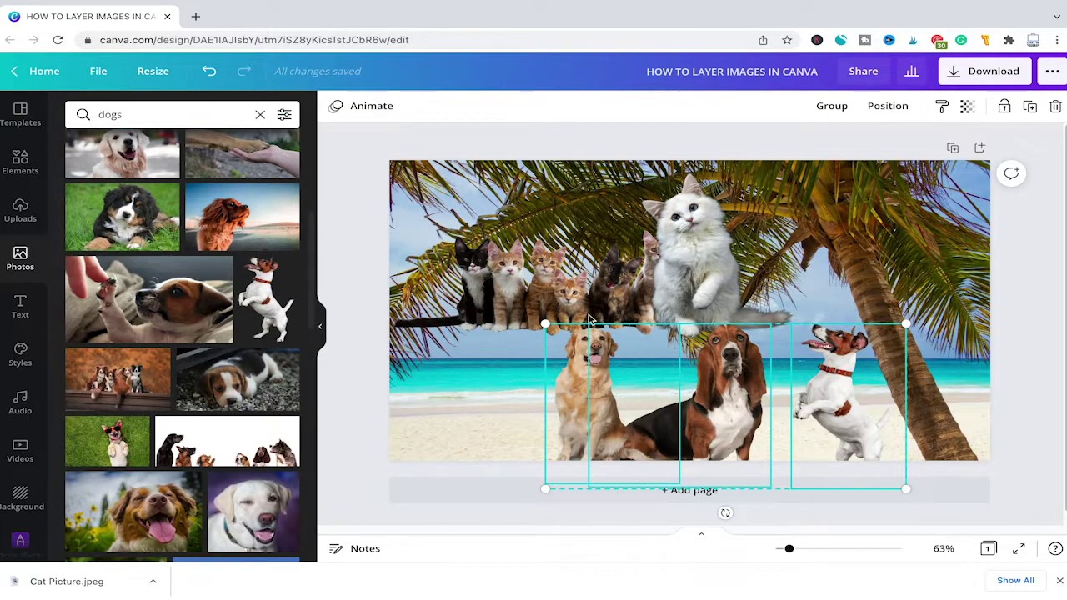
click(826, 108)
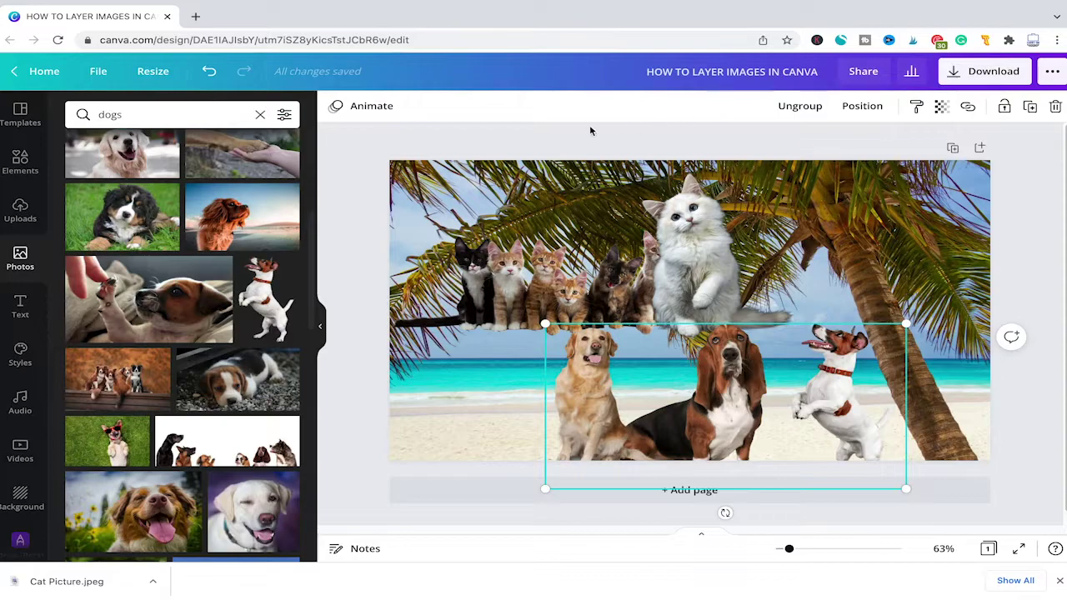
click(618, 145)
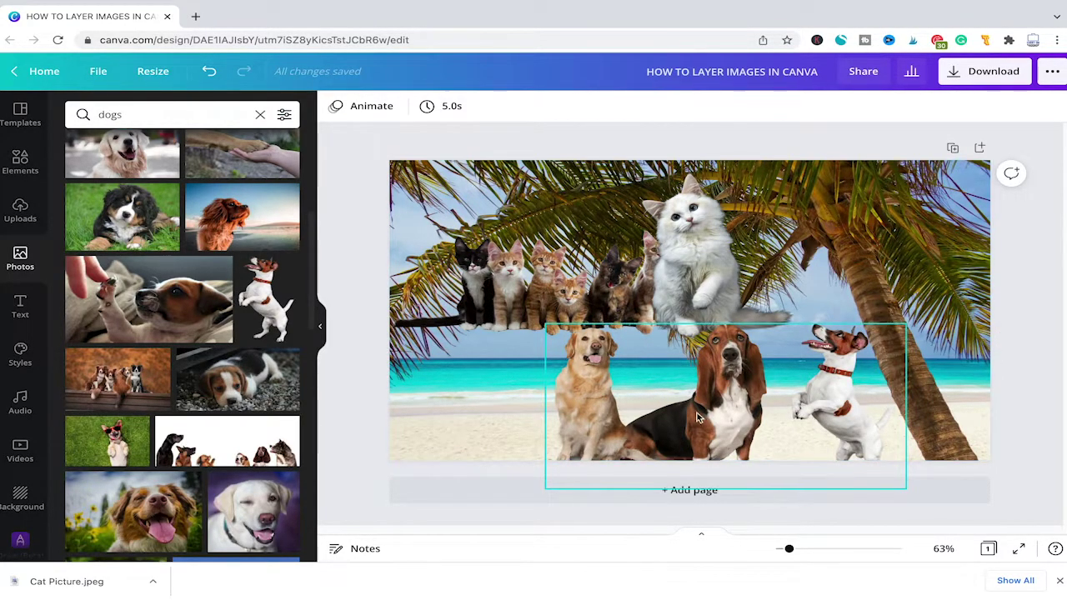
click(746, 405)
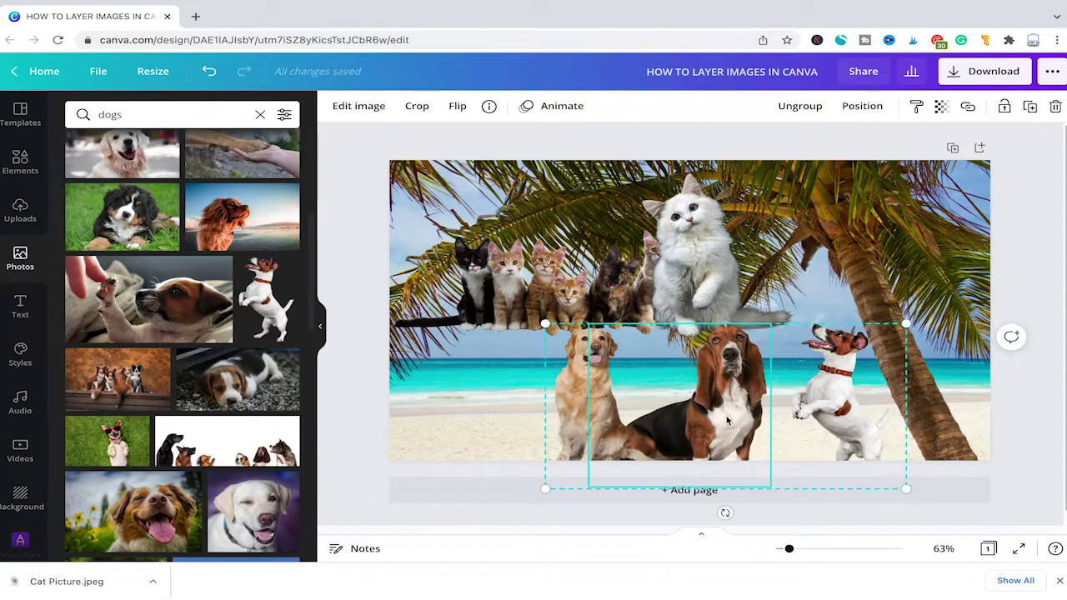
- Resize the dog group and move it up to the right
mouse_move(733, 437)
mouse_down()
mouse_move(735, 279)
mouse_move(787, 407)
mouse_up()
drag(937, 286, 863, 324)
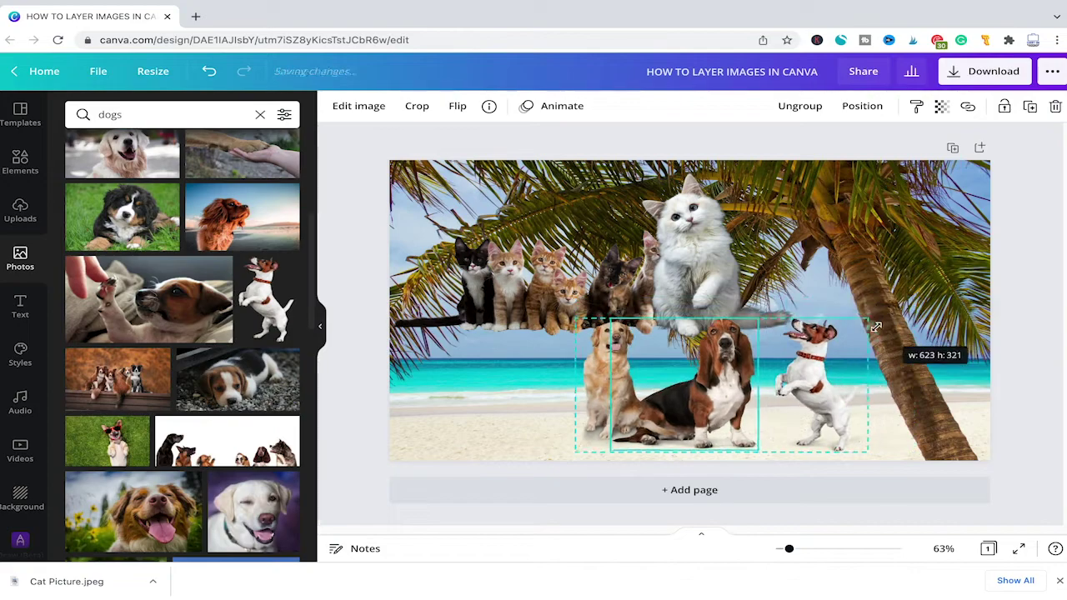
mouse_move(793, 376)
mouse_down()
mouse_move(843, 384)
mouse_move(743, 375)
mouse_up()
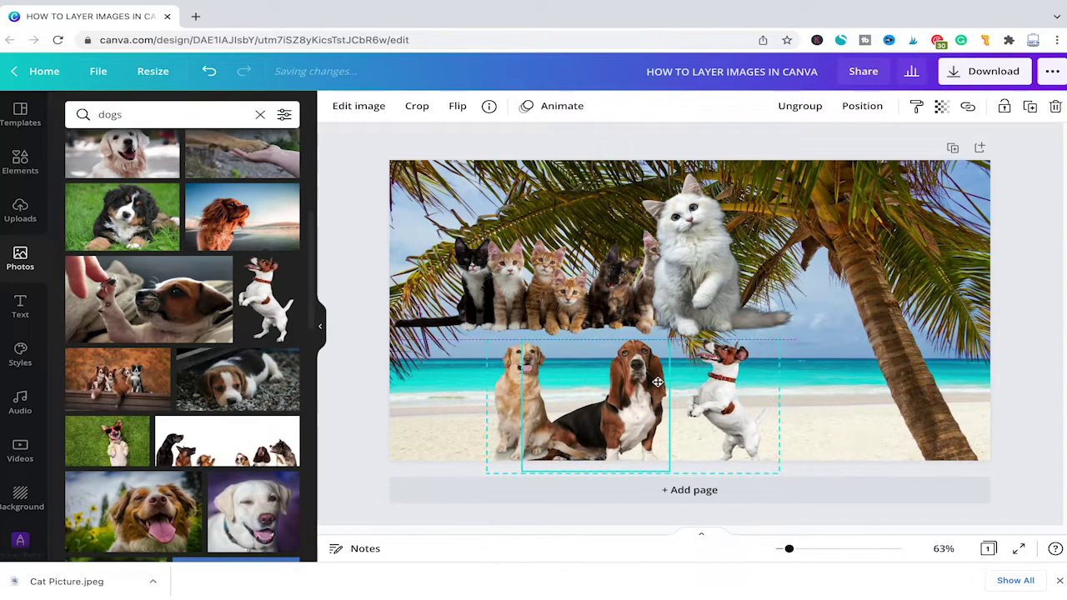
drag(657, 382, 758, 382)
mouse_move(877, 340)
mouse_down()
mouse_move(965, 255)
mouse_move(946, 309)
mouse_up()
drag(763, 369, 860, 328)
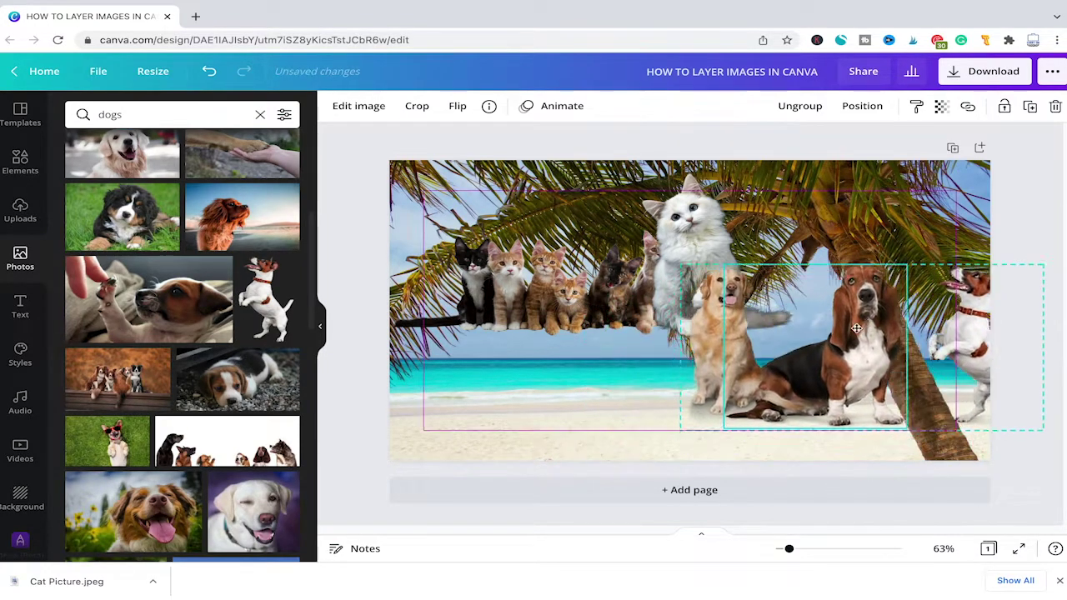
- Move the cat group down-left onto the beach and enlarge it
click(548, 303)
mouse_move(547, 303)
mouse_down()
mouse_move(532, 417)
mouse_move(489, 440)
mouse_up()
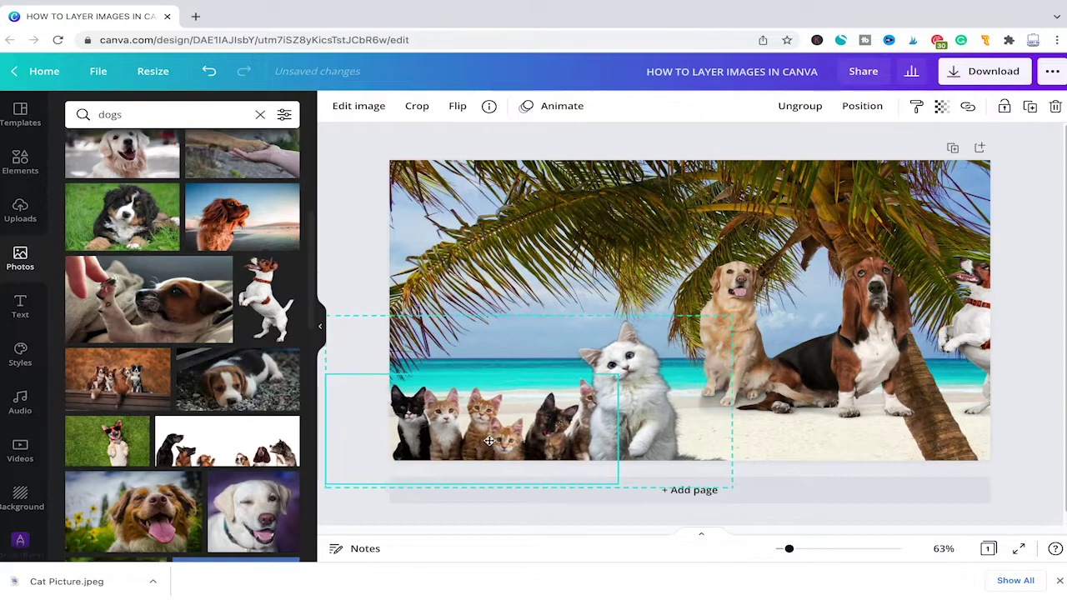
mouse_move(617, 375)
mouse_down()
mouse_move(792, 288)
mouse_move(633, 293)
mouse_up()
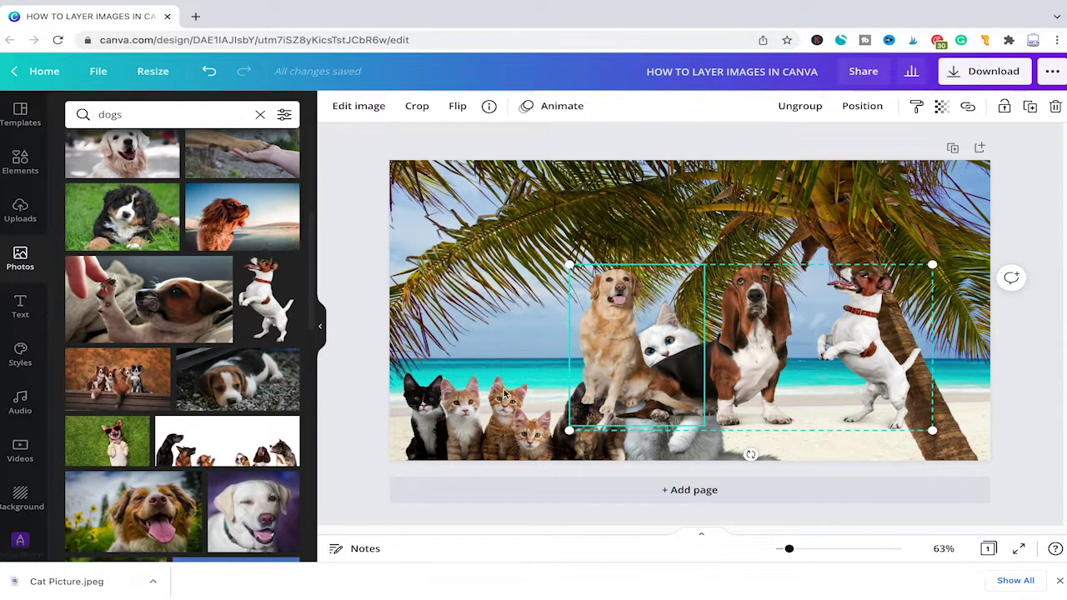
- Send the dog group backward so the cats sit in front of it
right_click(614, 288)
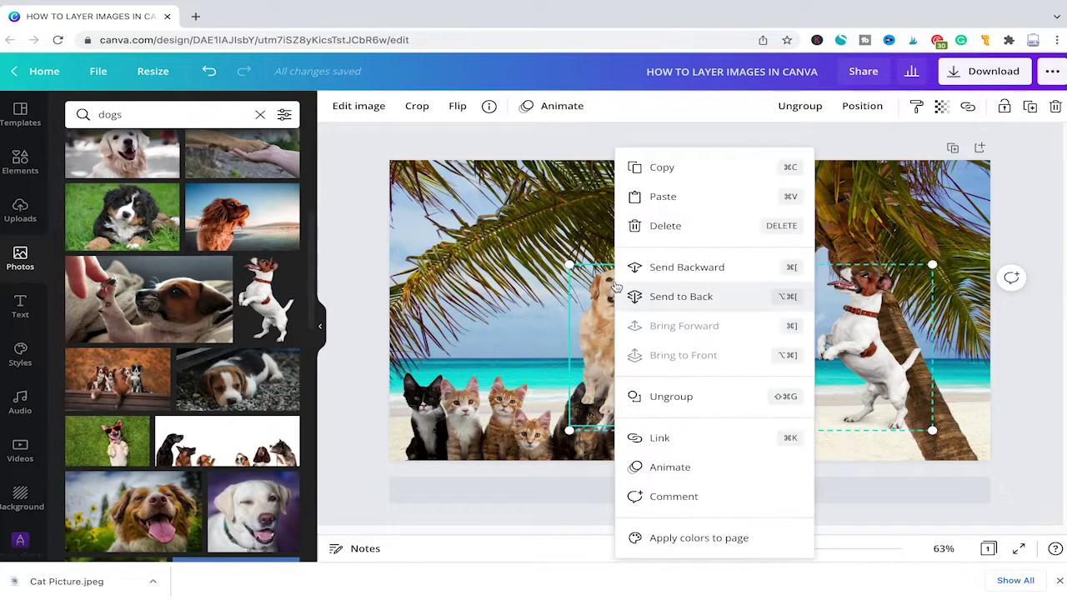
click(615, 292)
right_click(617, 296)
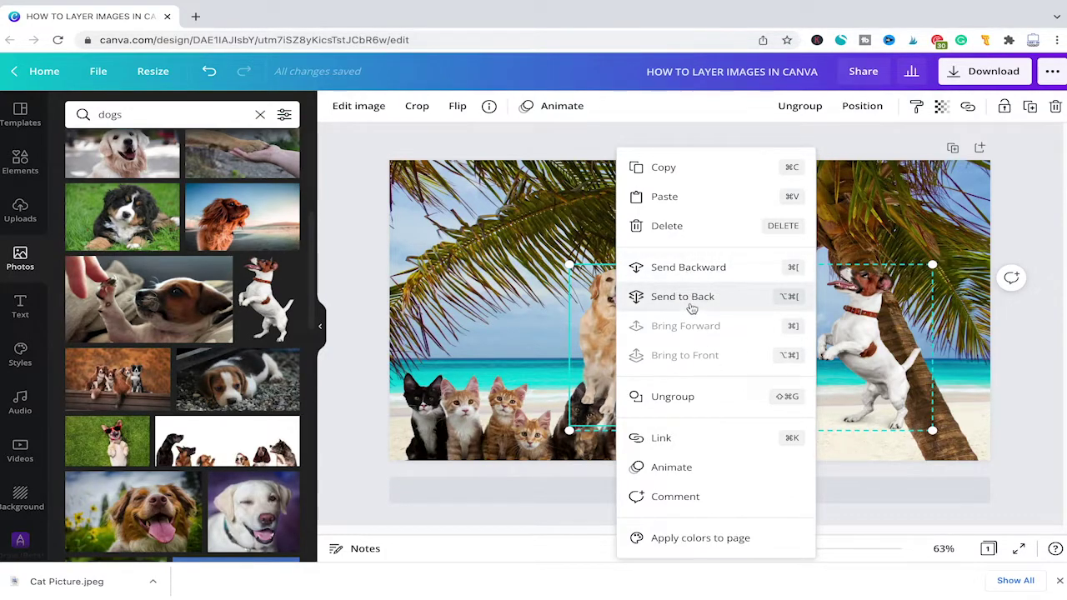
click(697, 268)
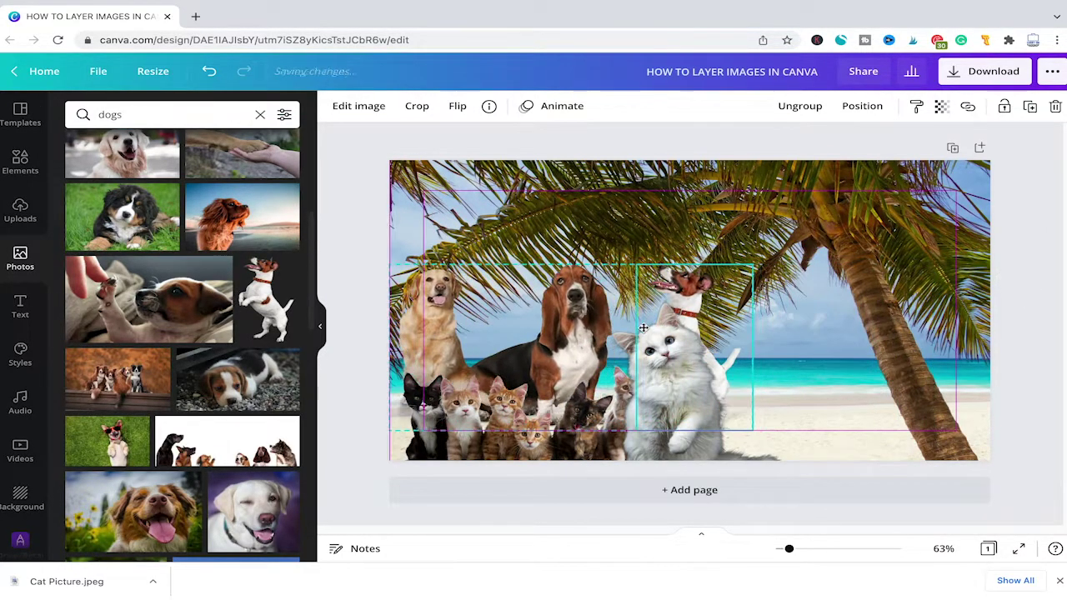
- Reposition and enlarge the dogs and cats across the bottom of the beach, then deselect
drag(641, 334, 637, 351)
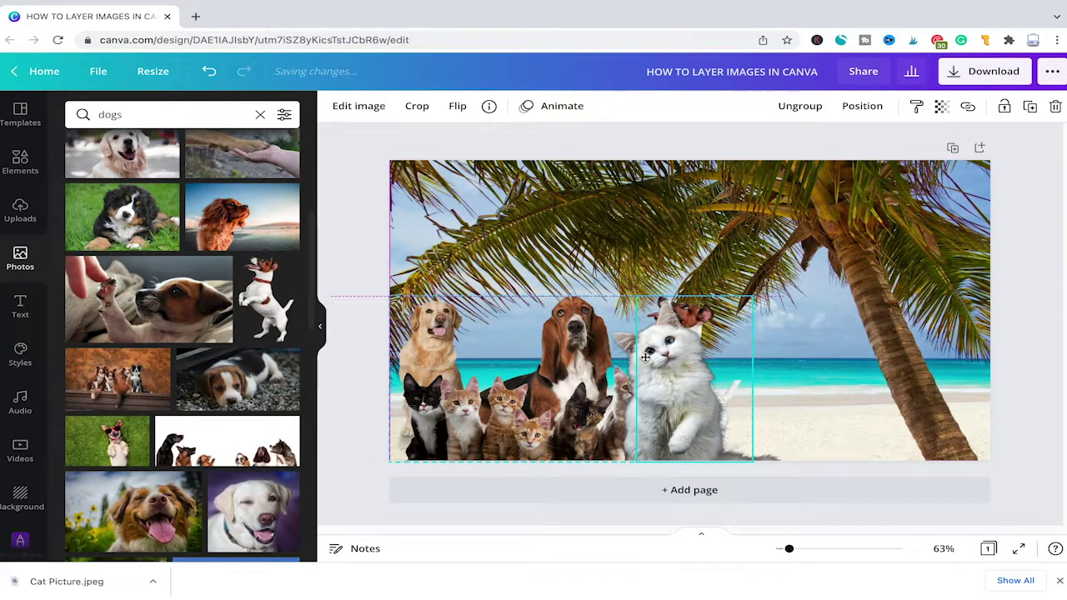
drag(581, 395, 645, 366)
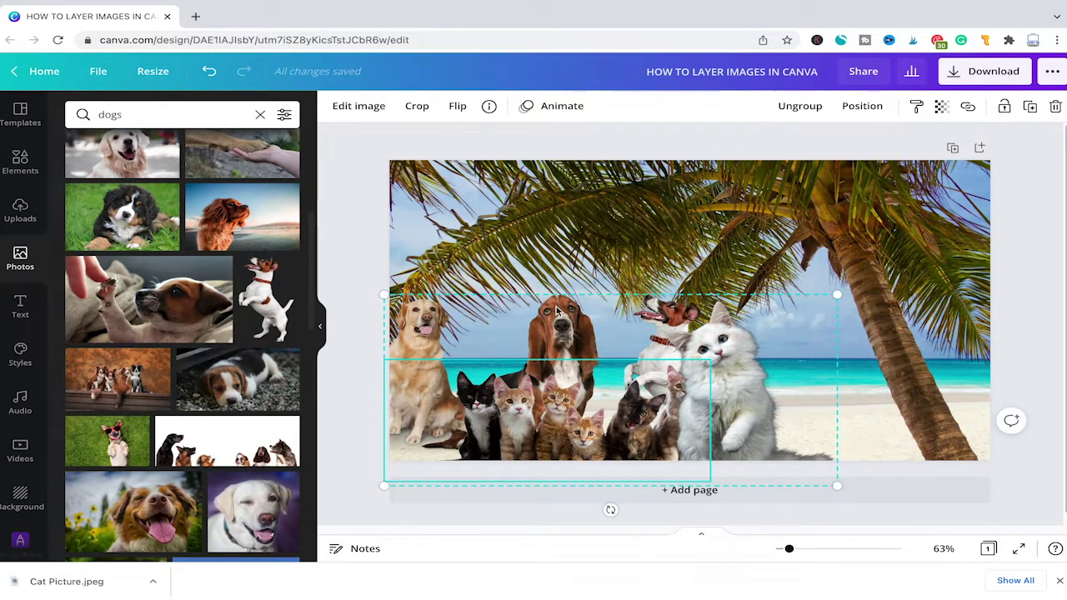
drag(557, 310, 575, 319)
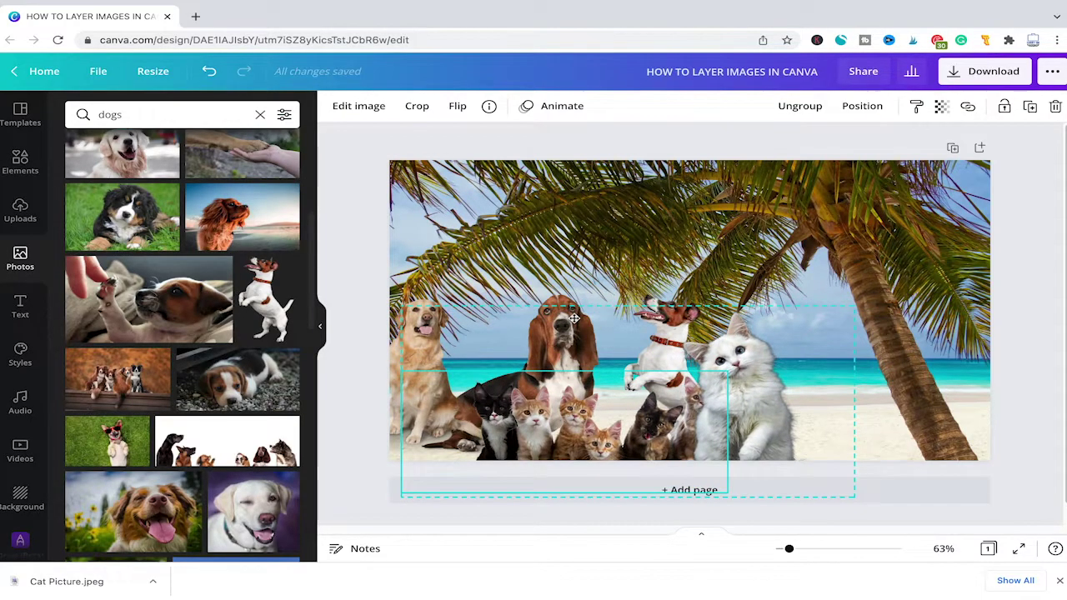
drag(624, 514, 567, 476)
drag(843, 276, 948, 188)
drag(867, 231, 881, 296)
click(750, 197)
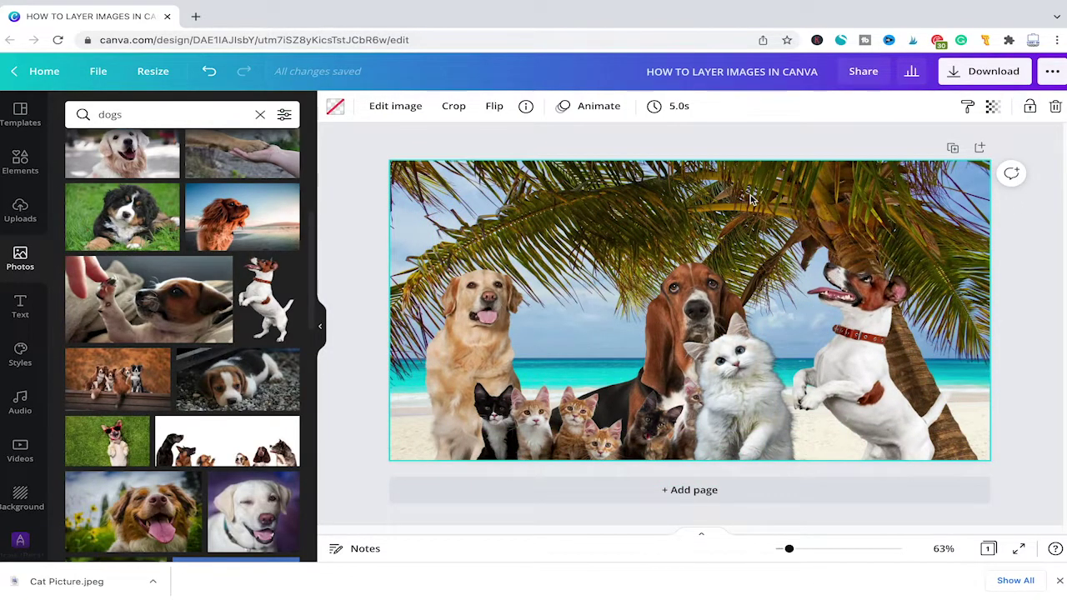